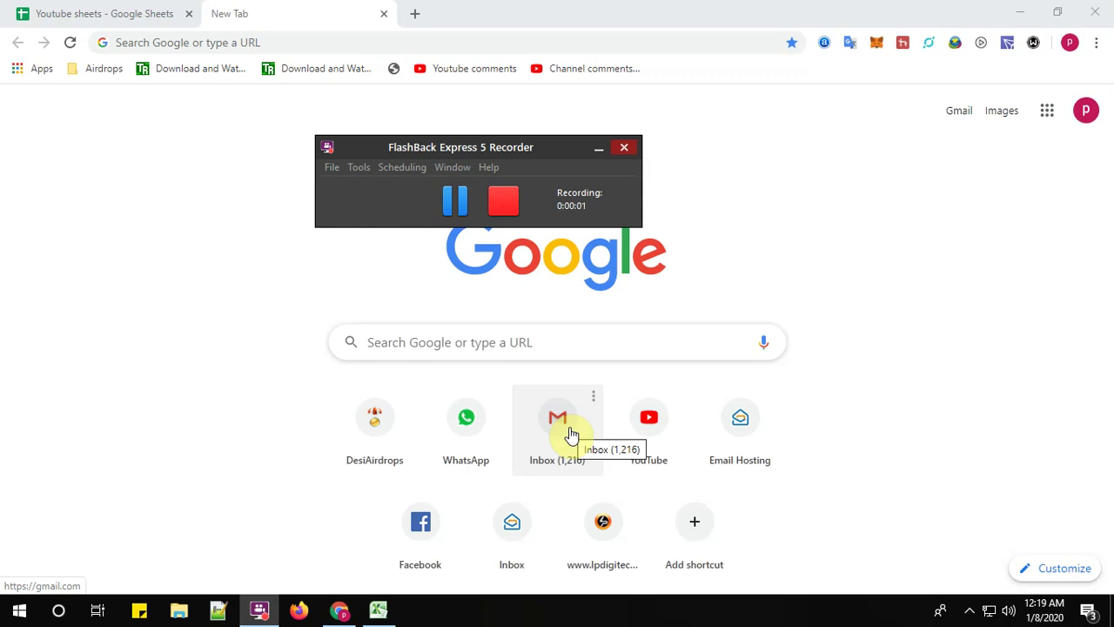
{"action": "left_click", "coordinate": [291, 42]}
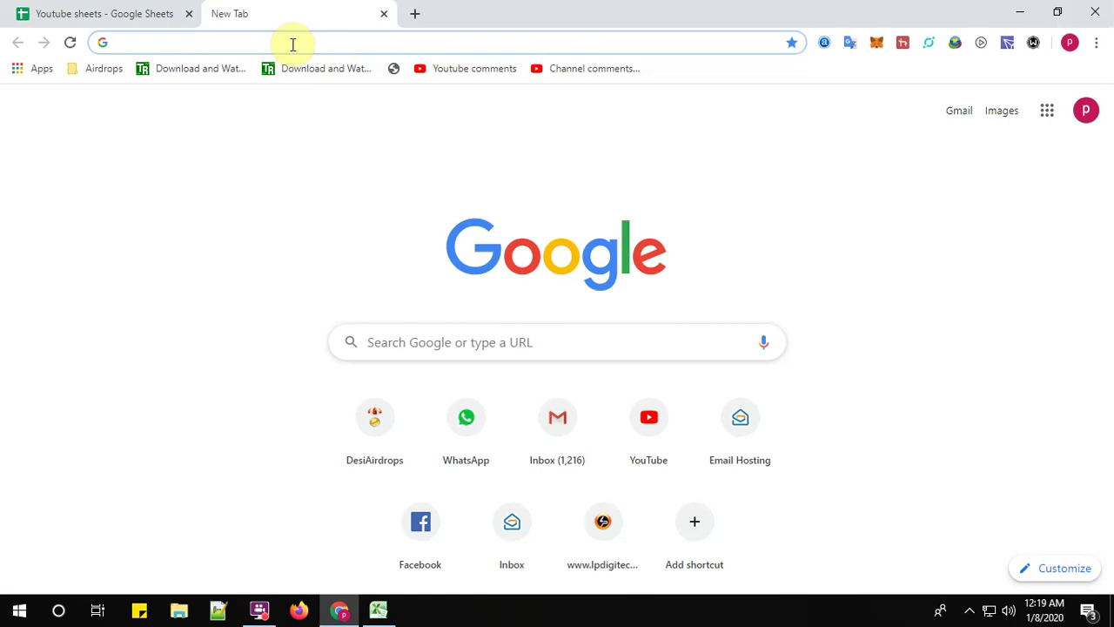
{"action": "type", "text": "www."}
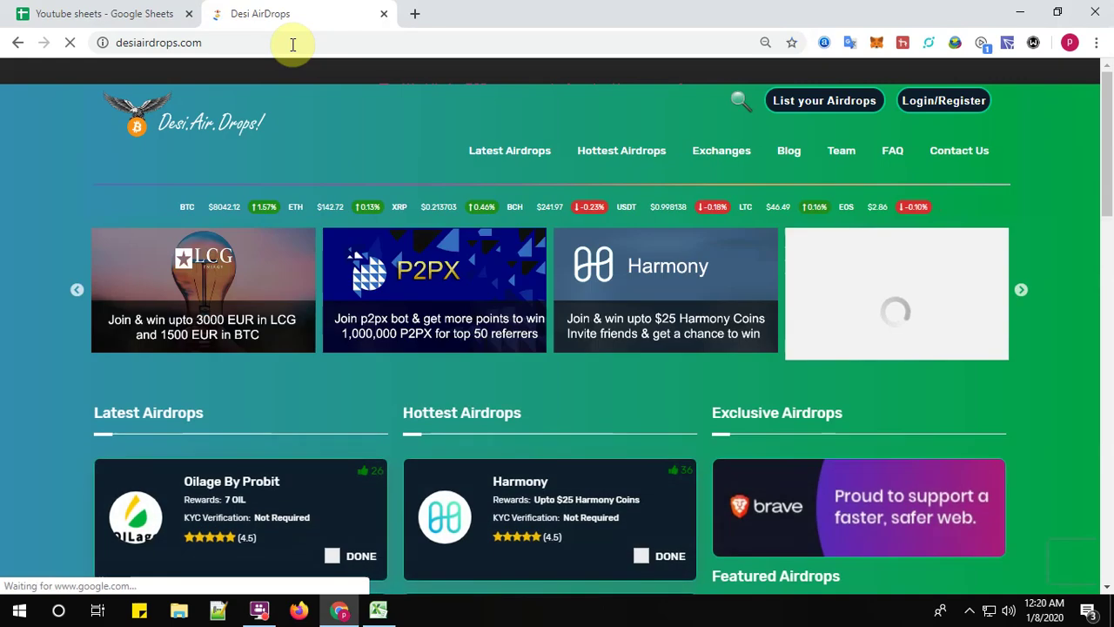
- Scroll to Latest Airdrops and open the Bitone Trade airdrop details page
{"action": "scroll", "coordinate": [292, 455], "scroll_direction": "down", "scroll_amount": 4}
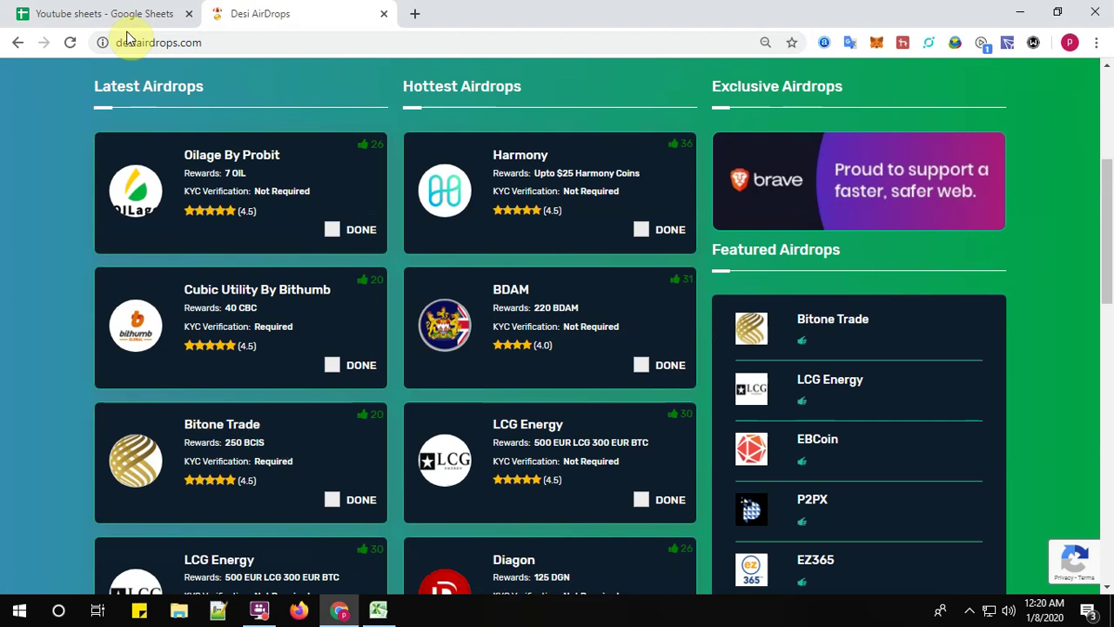
{"action": "left_click", "coordinate": [228, 428]}
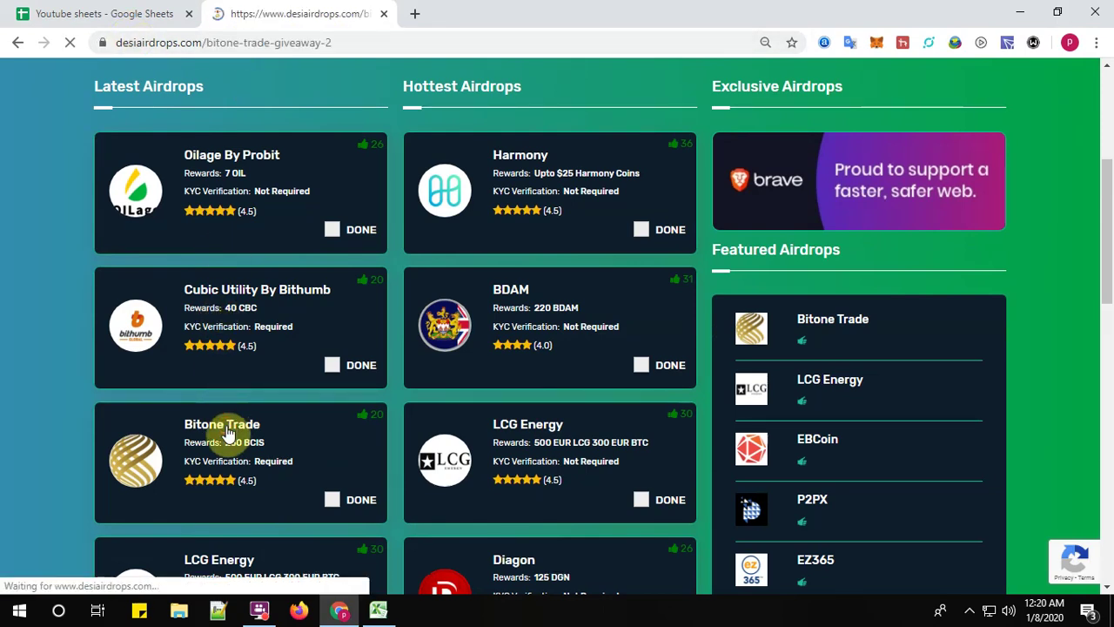
{"action": "scroll", "coordinate": [571, 452], "scroll_direction": "down", "scroll_amount": 1}
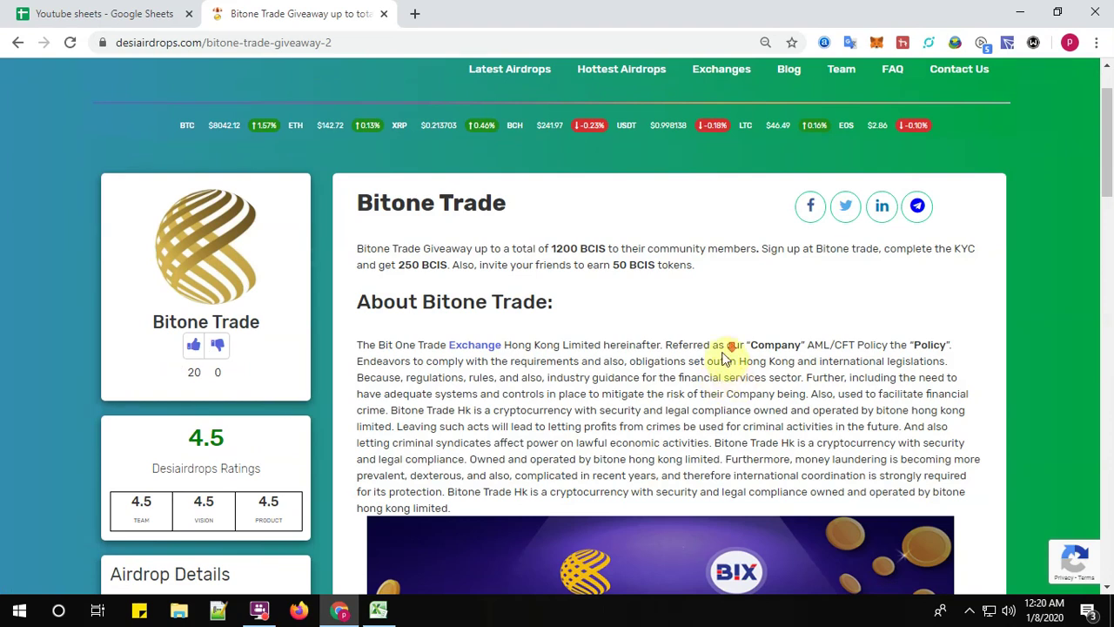
- Open the Bitone Trade Exchange link in a new tab and select the giveaway's referral id
{"action": "scroll", "coordinate": [687, 361], "scroll_direction": "down", "scroll_amount": 2}
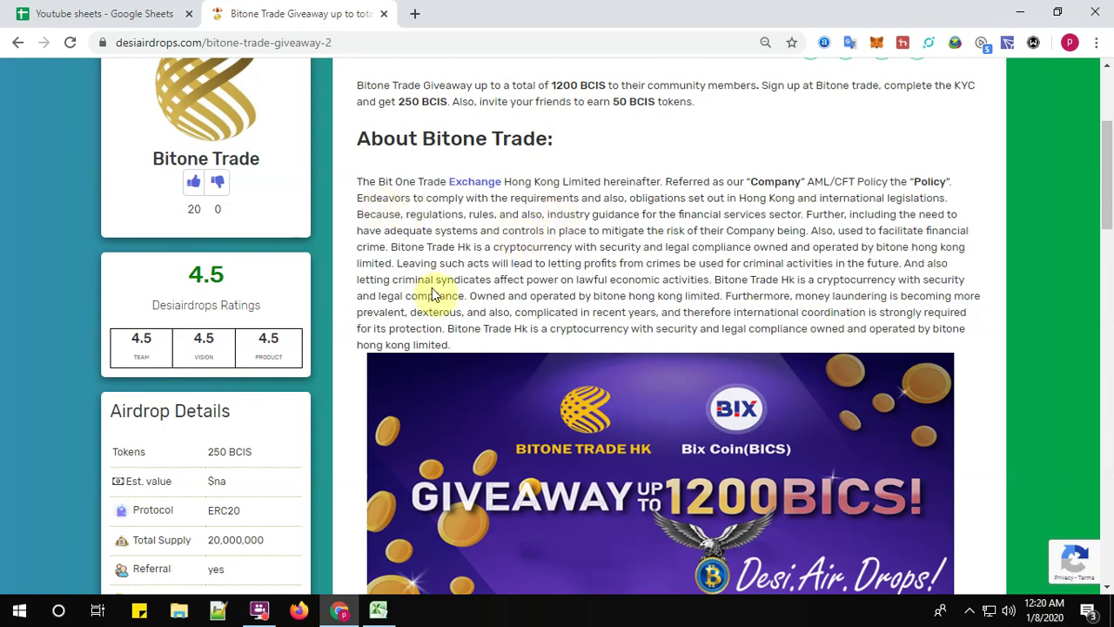
{"action": "scroll", "coordinate": [447, 368], "scroll_direction": "down", "scroll_amount": 3}
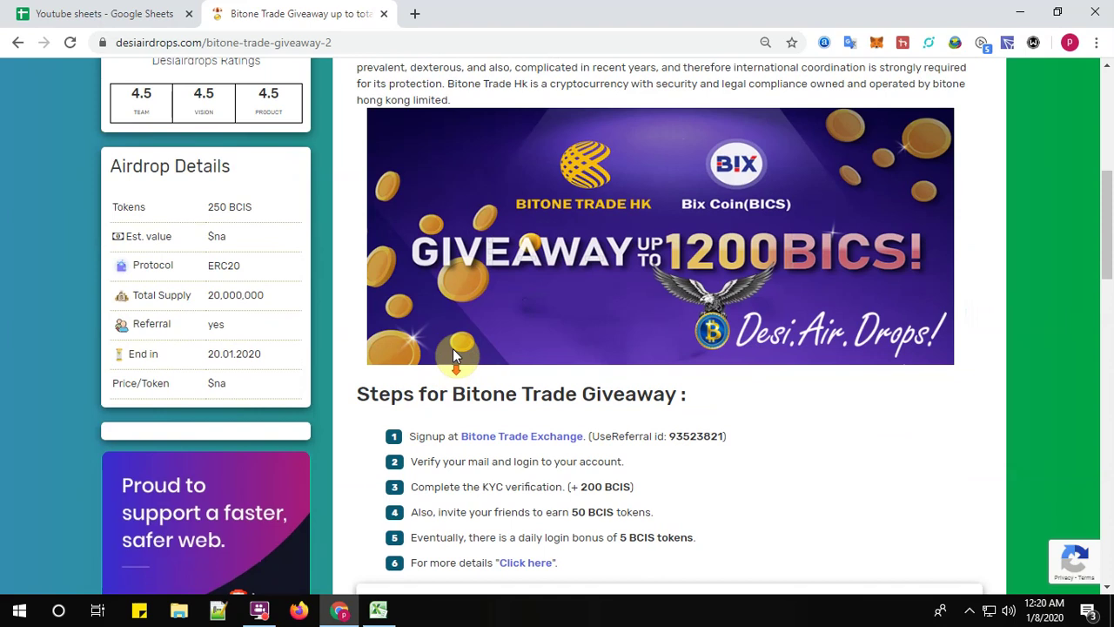
{"action": "scroll", "coordinate": [667, 218], "scroll_direction": "up", "scroll_amount": 5}
{"action": "scroll", "coordinate": [680, 539], "scroll_direction": "down", "scroll_amount": 3}
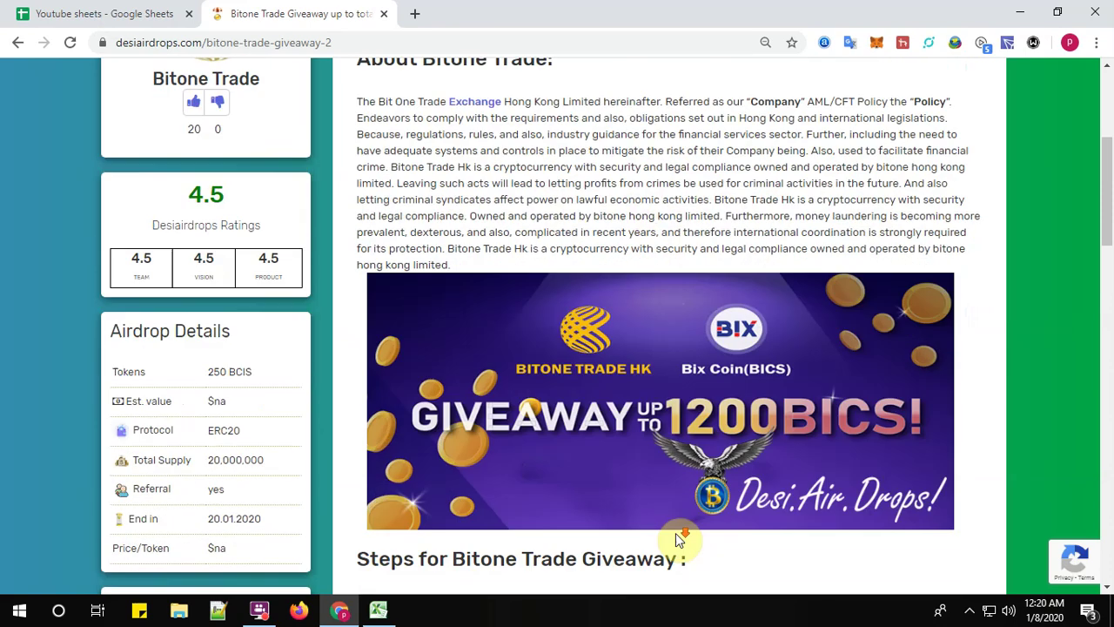
{"action": "scroll", "coordinate": [679, 540], "scroll_direction": "down", "scroll_amount": 3}
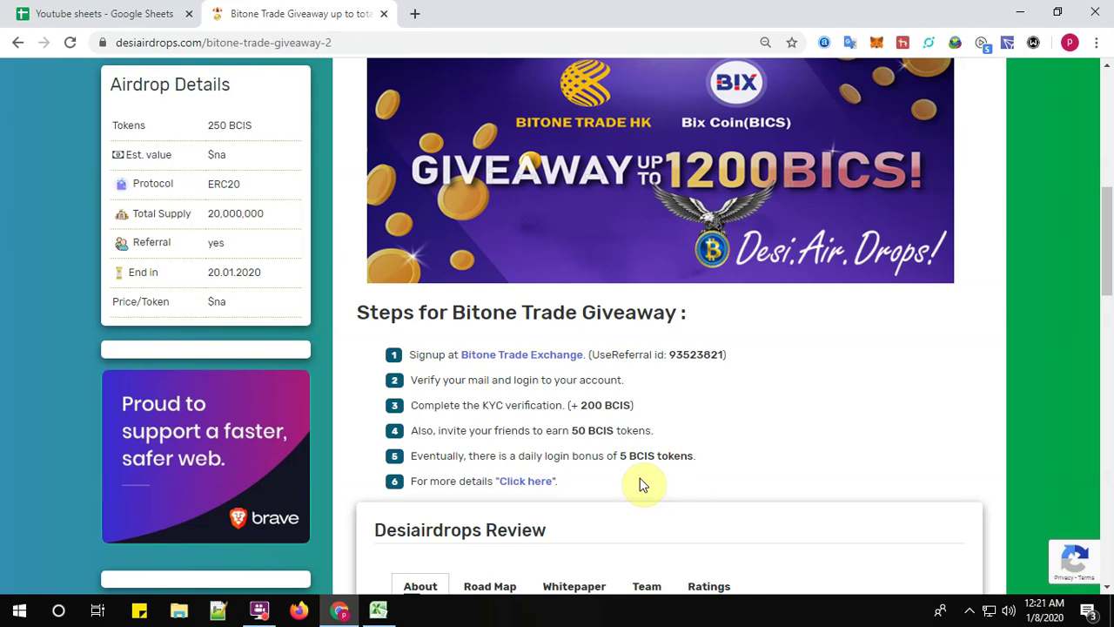
{"action": "left_click", "coordinate": [515, 355]}
{"action": "left_click", "coordinate": [231, 22]}
{"action": "left_click_drag", "start_coordinate": [724, 355], "coordinate": [672, 359]}
{"action": "key", "text": "ctrl+c"}
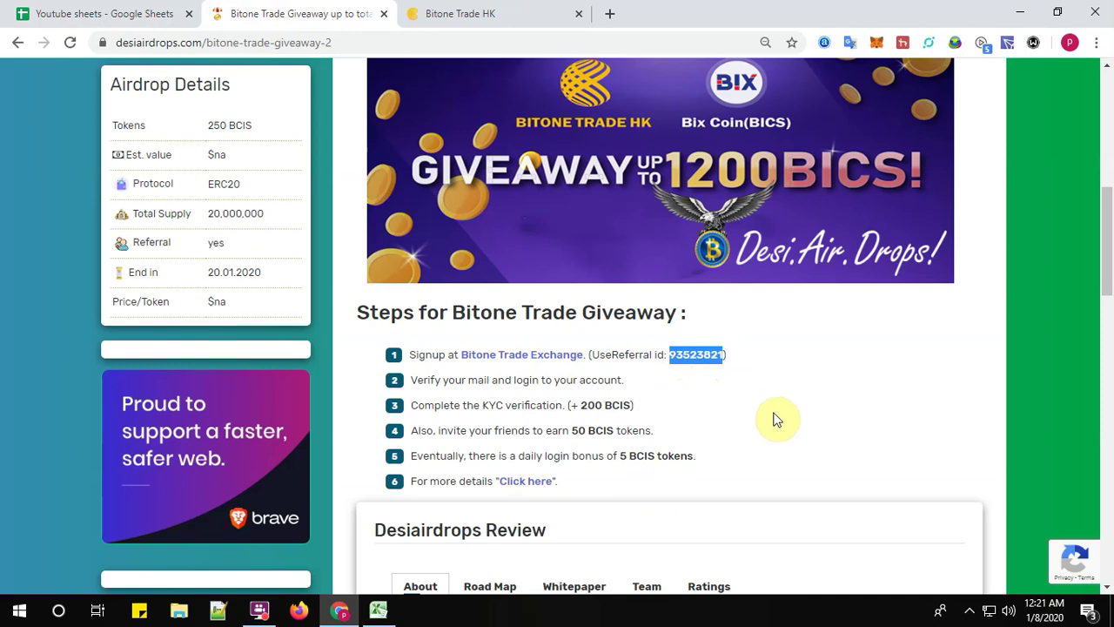
- On the Bitone Trade HK tab, open the registration form and autofill the saved e-mail address
{"action": "left_click", "coordinate": [483, 12]}
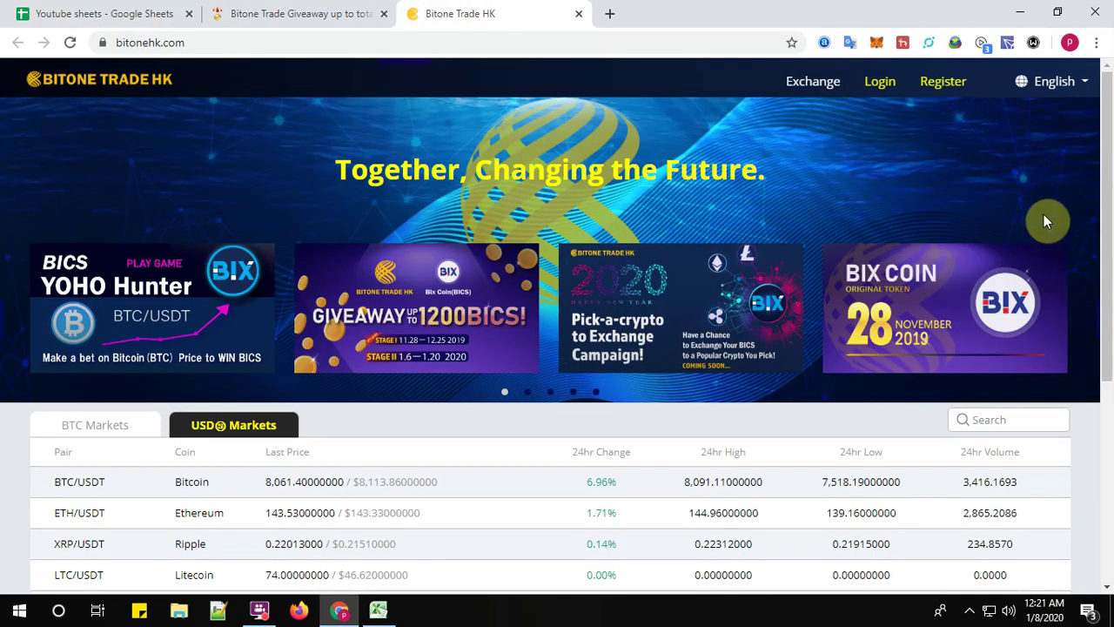
{"action": "left_click", "coordinate": [949, 83]}
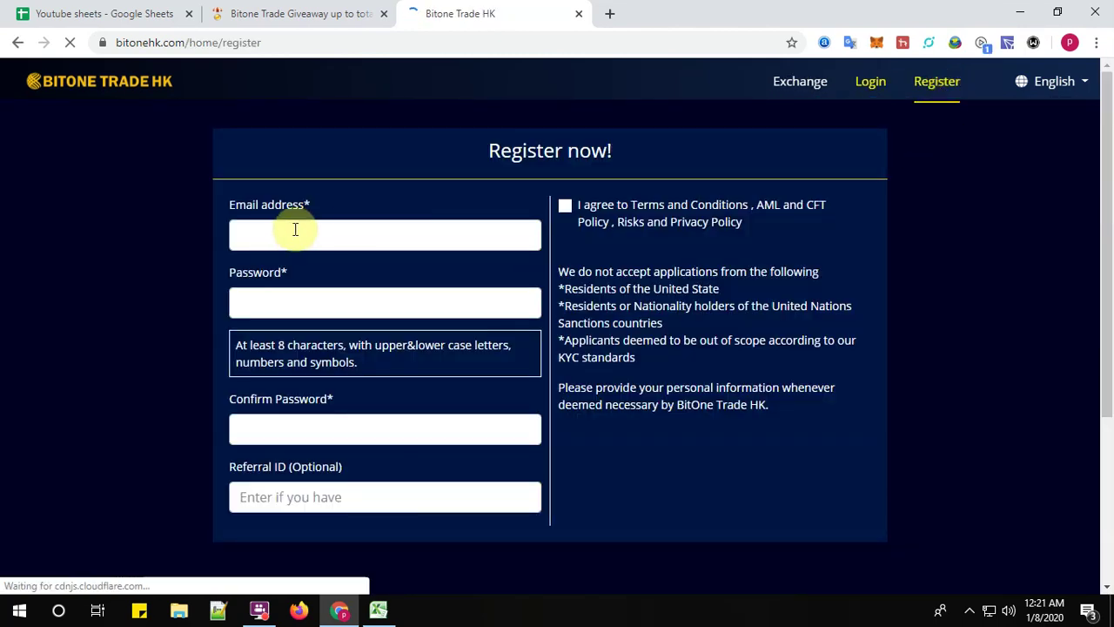
{"action": "left_click", "coordinate": [294, 233]}
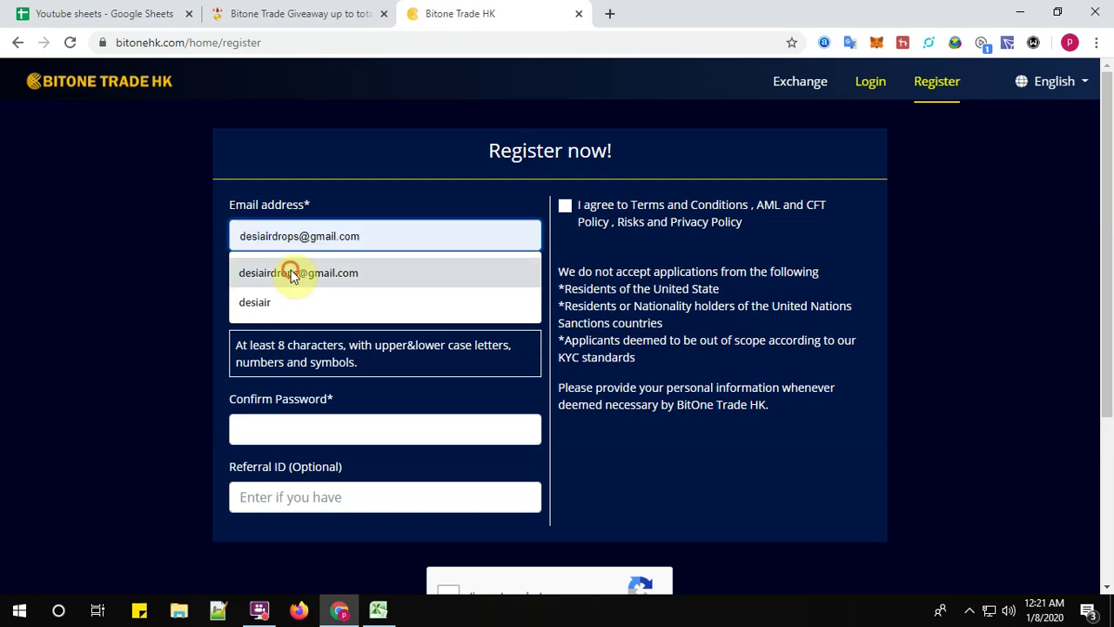
{"action": "left_click", "coordinate": [294, 273]}
- Enter the account password and its confirmation, then paste the copied referral ID
{"action": "left_click", "coordinate": [348, 304]}
{"action": "type", "text": "•••••••"}
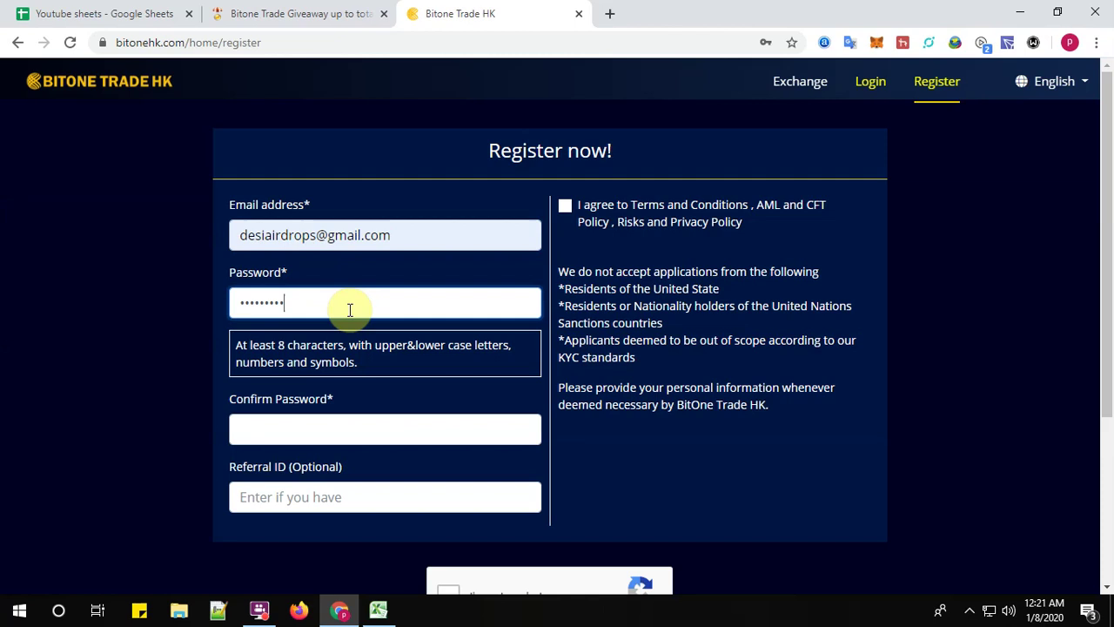
{"action": "type", "text": "••"}
{"action": "left_click", "coordinate": [356, 423]}
{"action": "type", "text": "••••"}
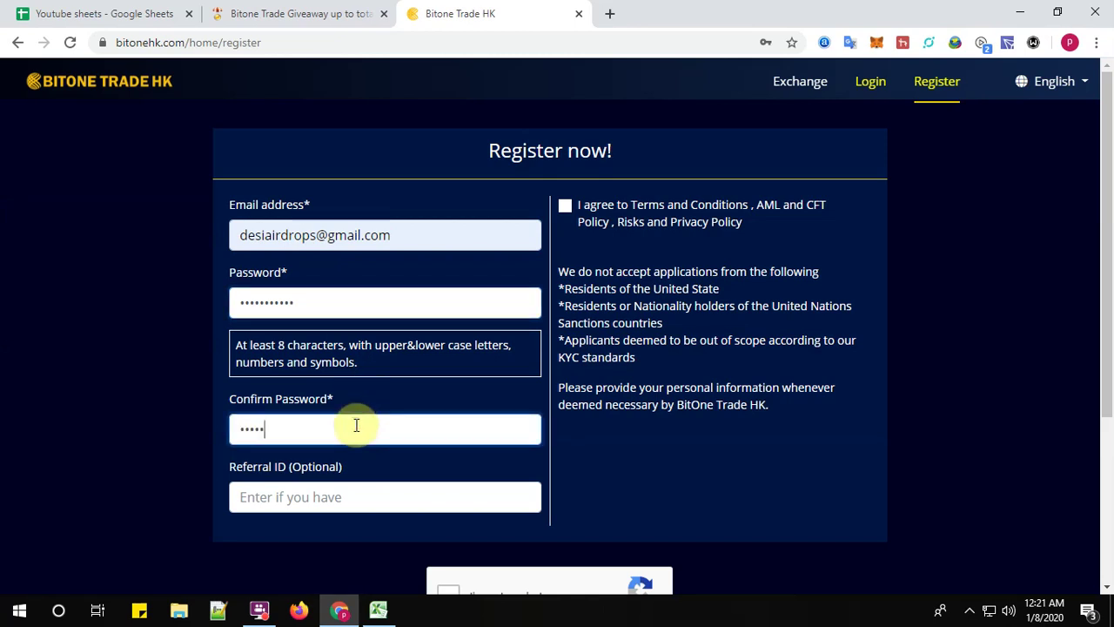
{"action": "key", "text": "BackSpace"}
{"action": "key", "text": "BackSpace"}
{"action": "key", "text": "BackSpace"}
{"action": "key", "text": "BackSpace"}
{"action": "type", "text": "•••••••••••"}
{"action": "scroll", "coordinate": [363, 430], "scroll_direction": "down", "scroll_amount": 1}
{"action": "left_click", "coordinate": [363, 427]}
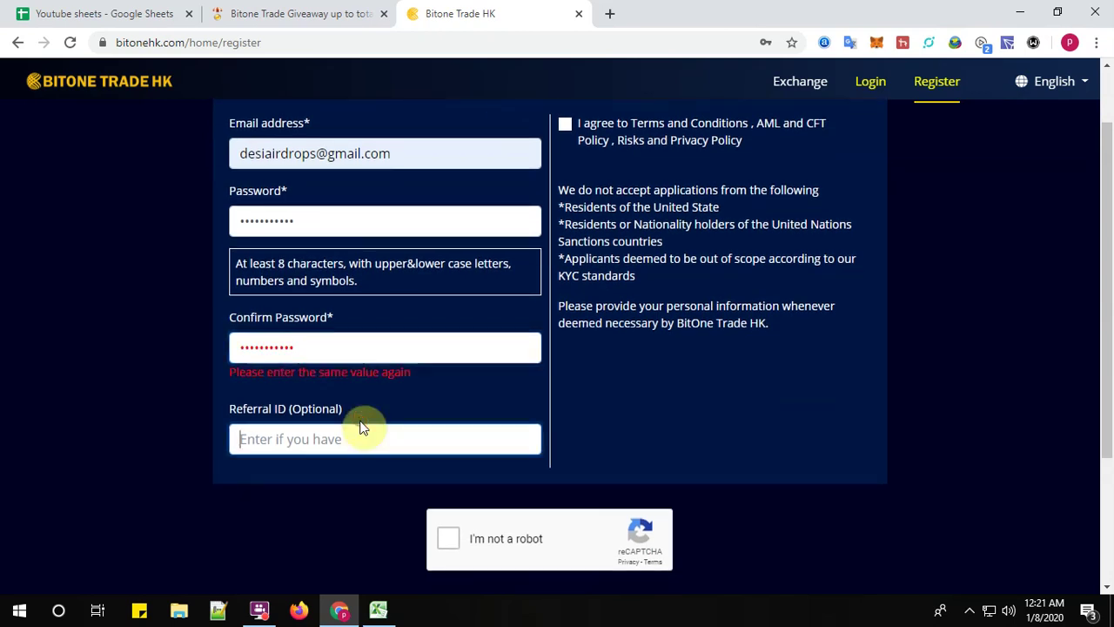
{"action": "key", "text": "ctrl+v"}
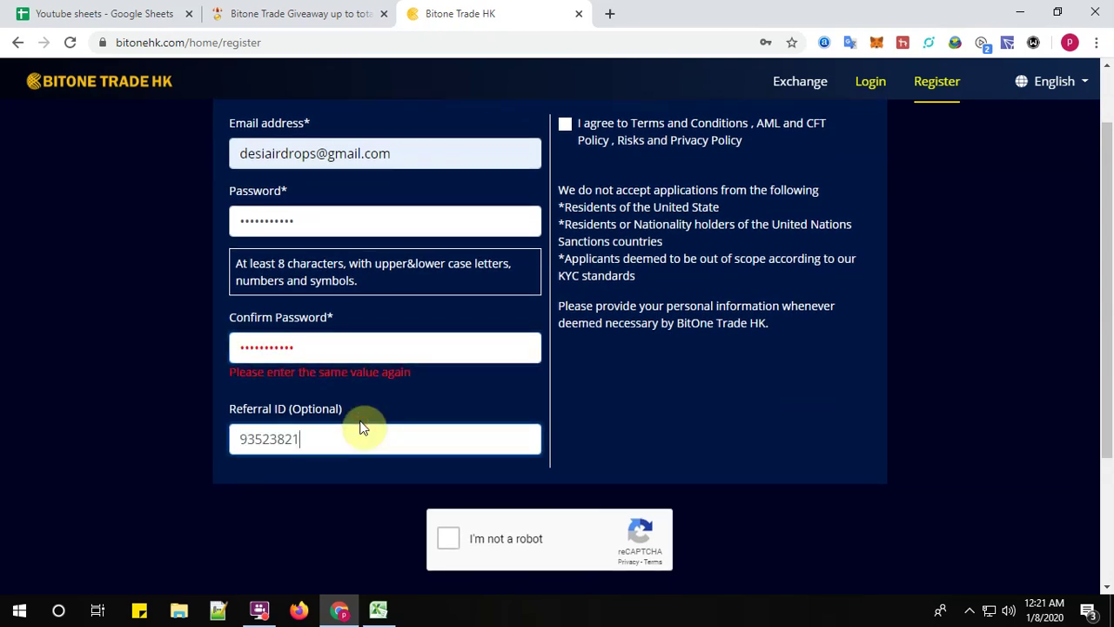
- Retype the password and the password confirmation so they match
{"action": "double_click", "coordinate": [310, 217]}
{"action": "type", "text": "••"}
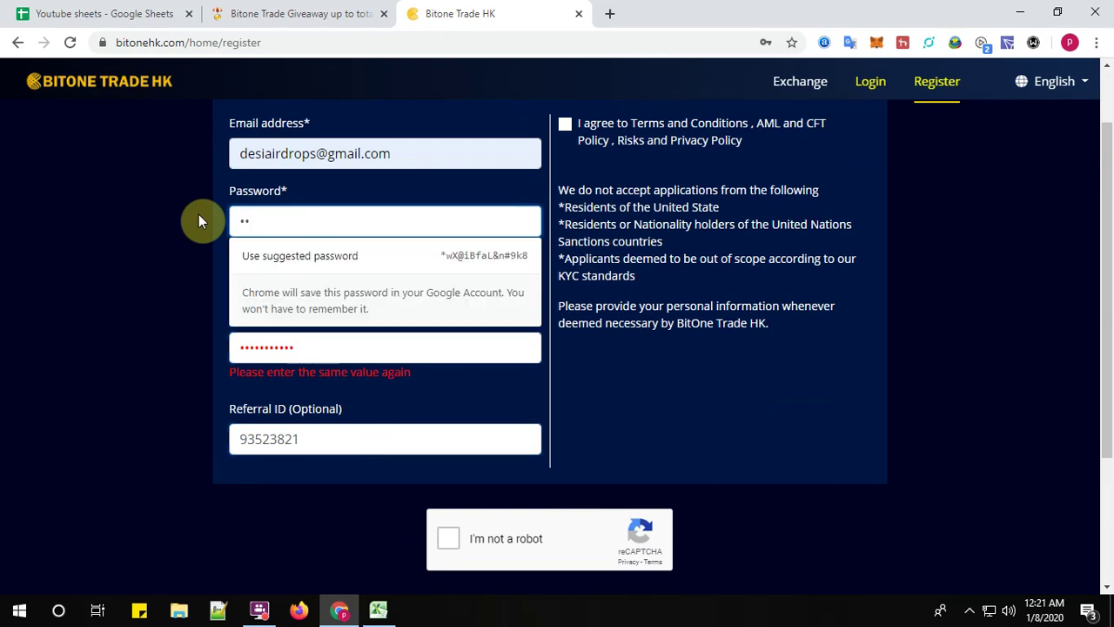
{"action": "type", "text": "••••••••"}
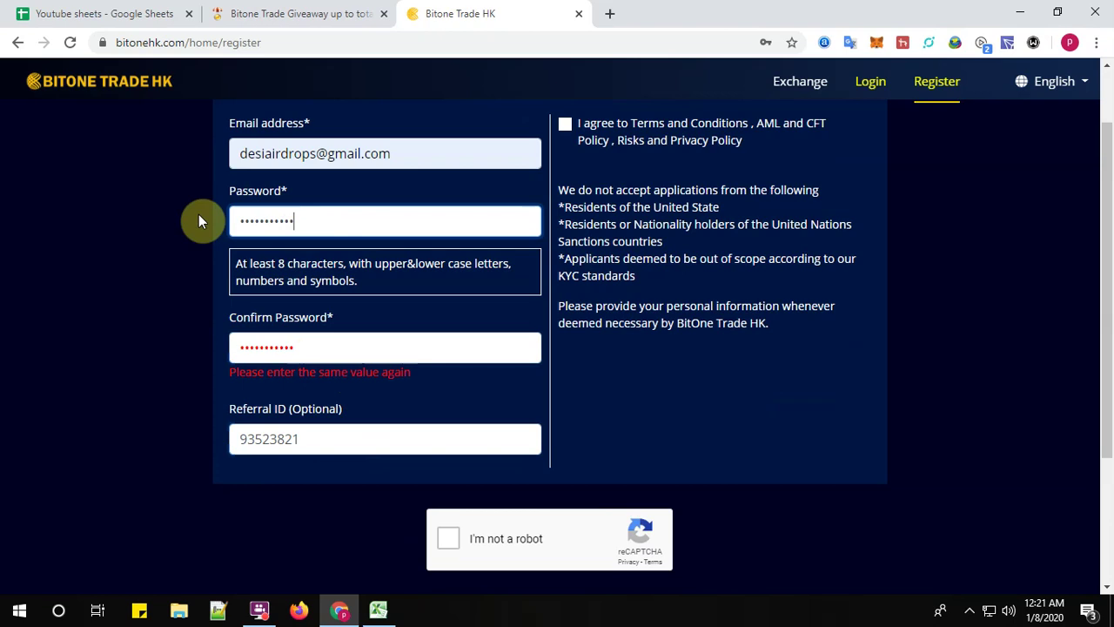
{"action": "type", "text": "•"}
{"action": "key", "text": "Tab"}
{"action": "key", "text": "BackSpace"}
{"action": "type", "text": "•••••••"}
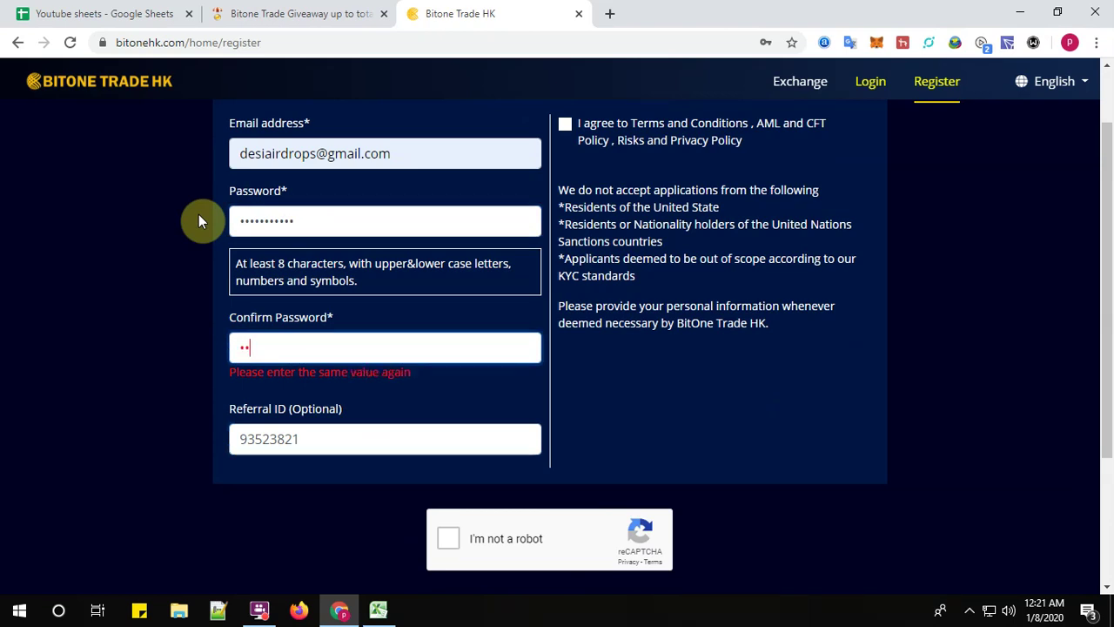
{"action": "type", "text": "••••"}
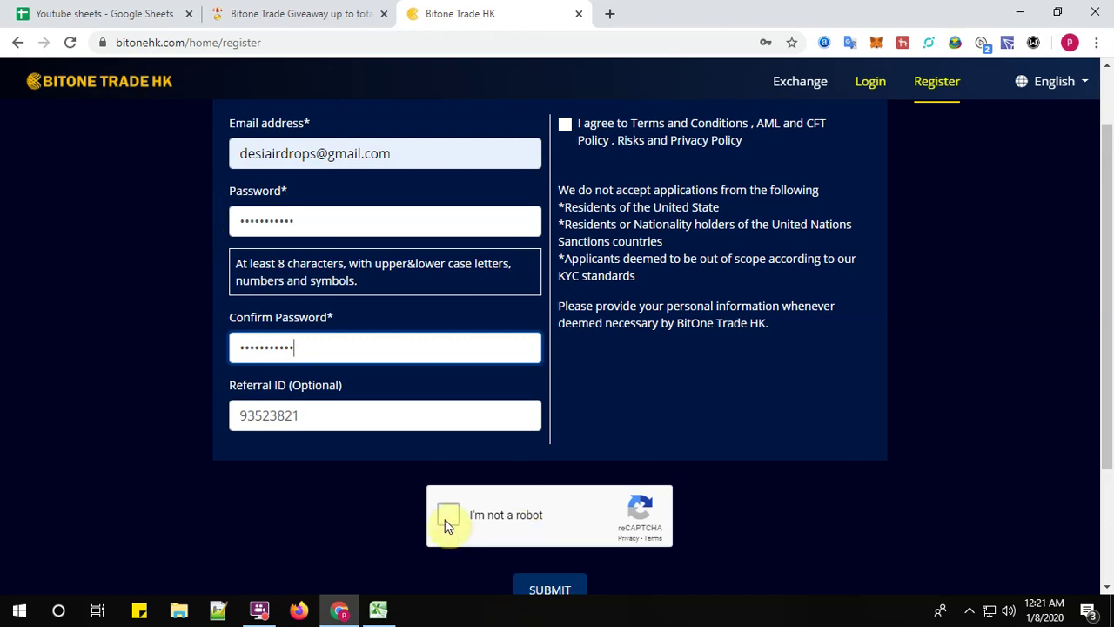
- Tick the human-verification checkbox and attempt to submit the registration form
{"action": "left_click", "coordinate": [448, 514]}
{"action": "scroll", "coordinate": [672, 525], "scroll_direction": "down", "scroll_amount": 1}
{"action": "scroll", "coordinate": [672, 525], "scroll_direction": "down", "scroll_amount": 1}
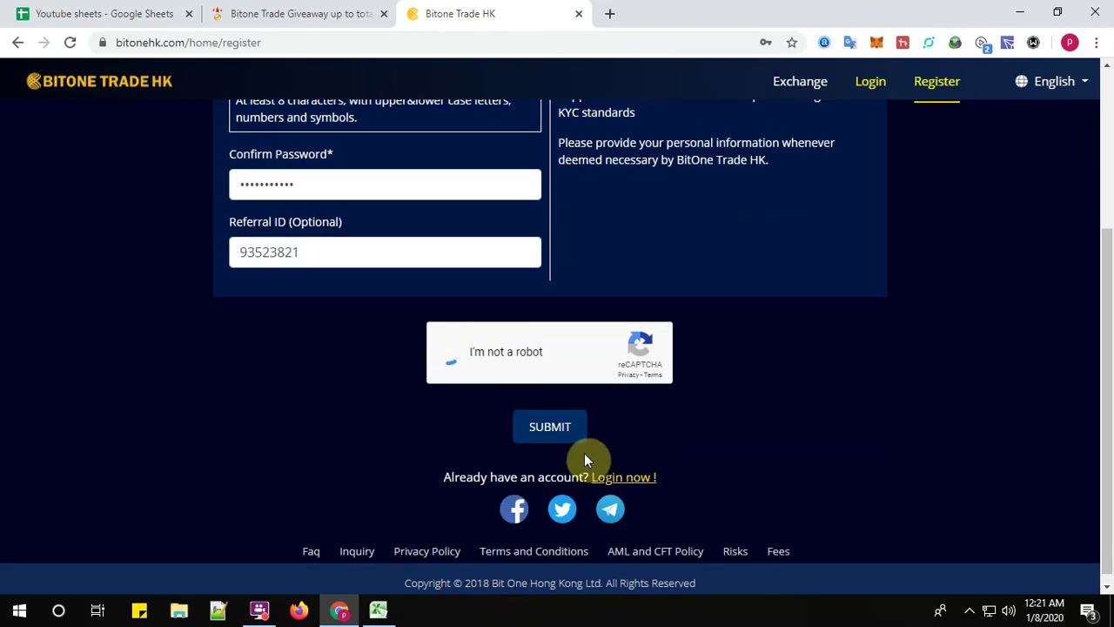
{"action": "left_click", "coordinate": [559, 431]}
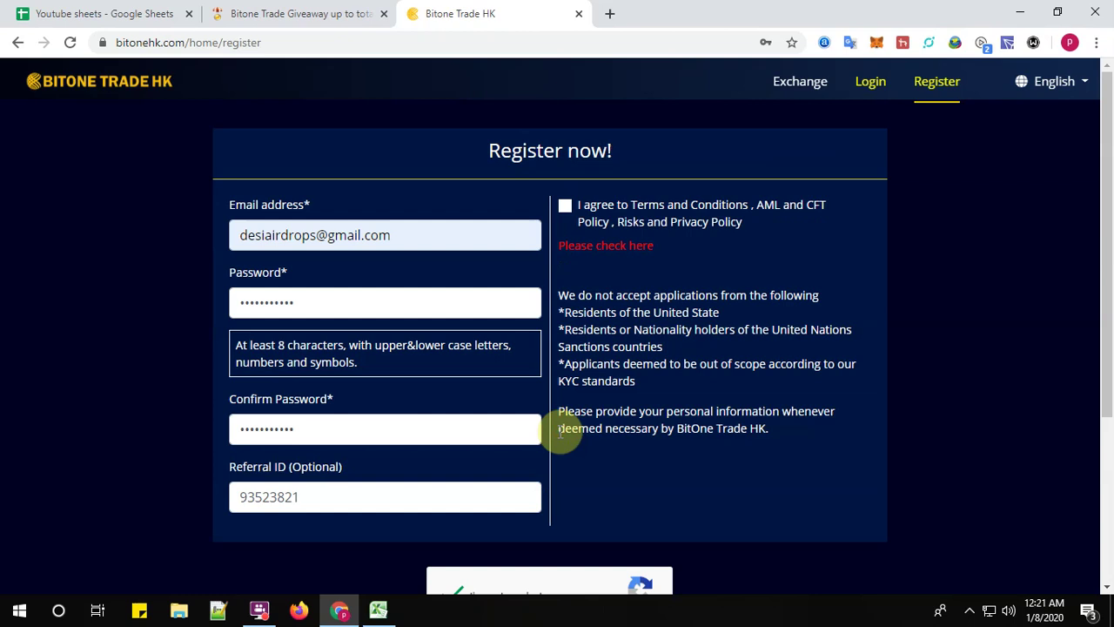
- Agree to the terms, submit the registration, dismiss the password prompt, and return to the giveaway tab
{"action": "left_click", "coordinate": [565, 207]}
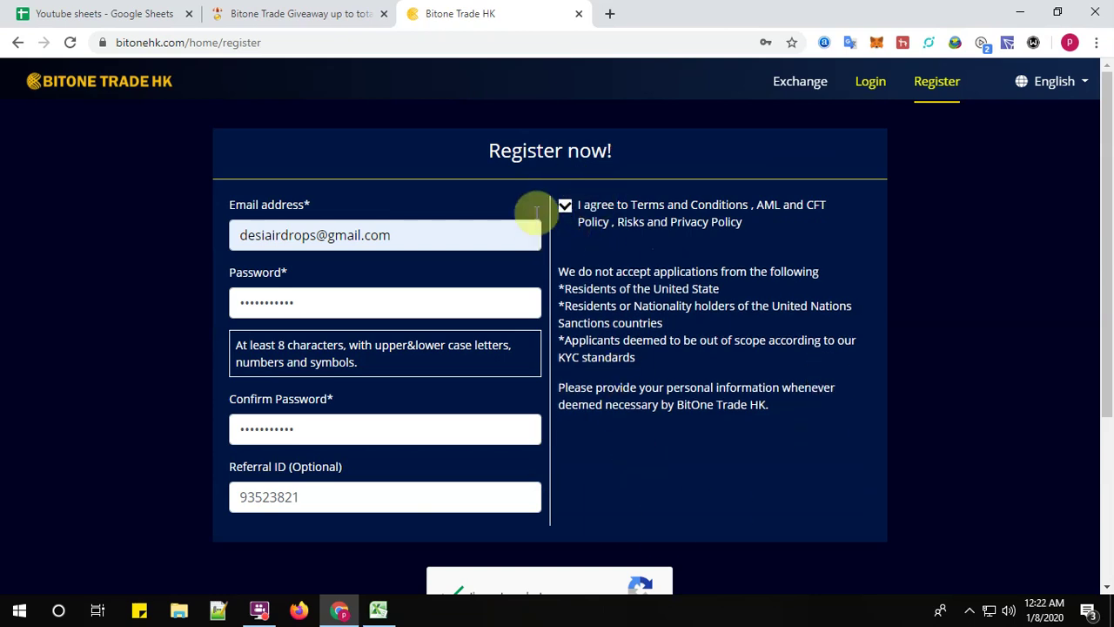
{"action": "scroll", "coordinate": [588, 470], "scroll_direction": "down", "scroll_amount": 3}
{"action": "left_click", "coordinate": [551, 434]}
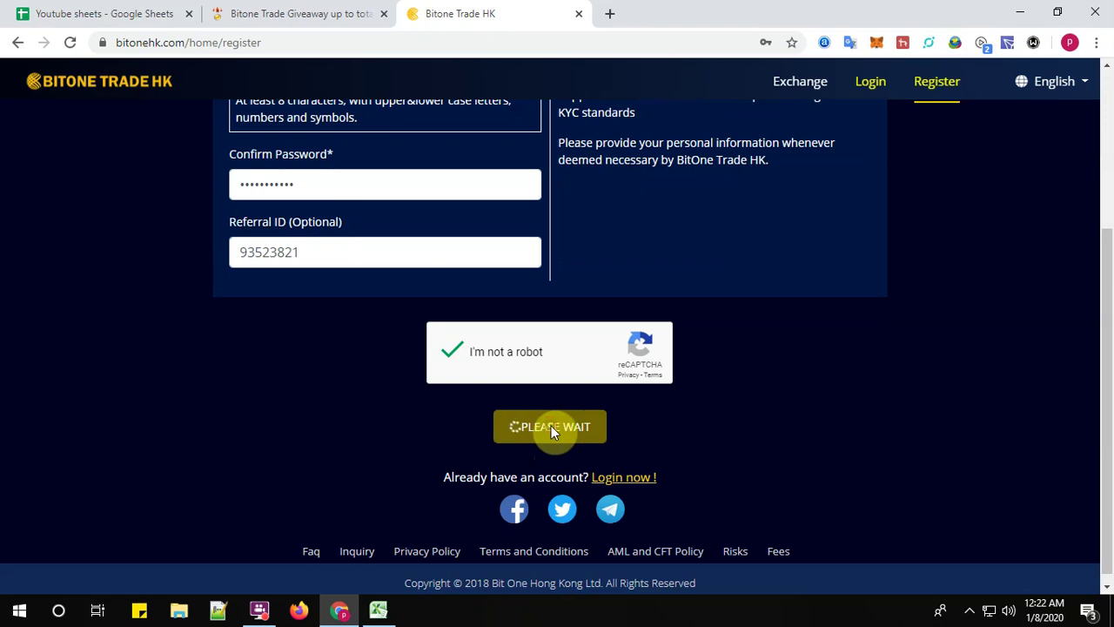
{"action": "left_click", "coordinate": [696, 182]}
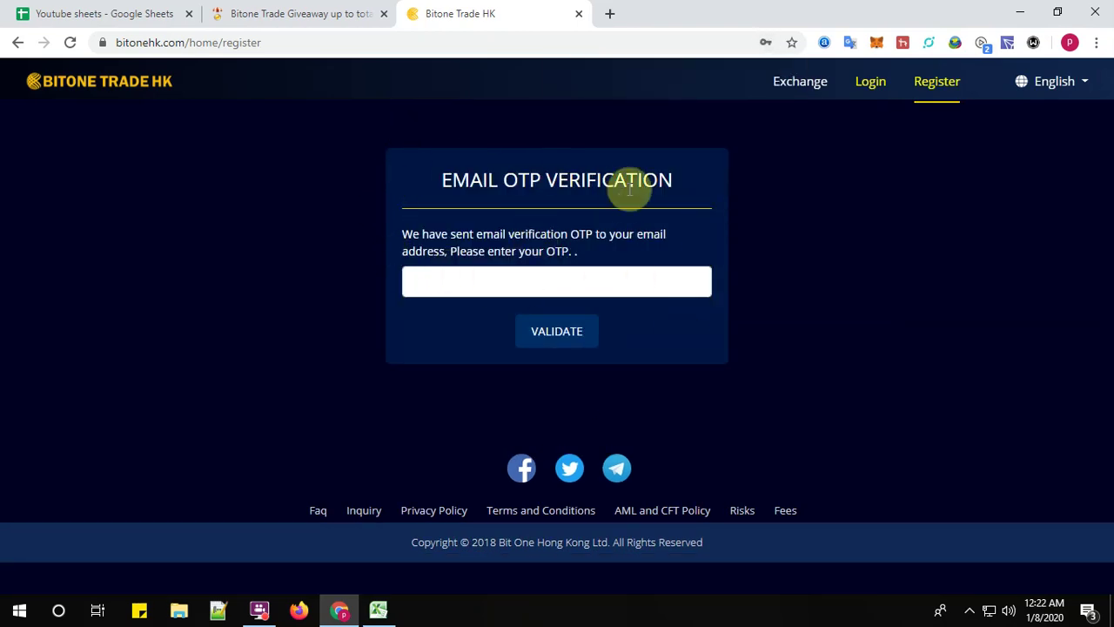
{"action": "left_click", "coordinate": [329, 13]}
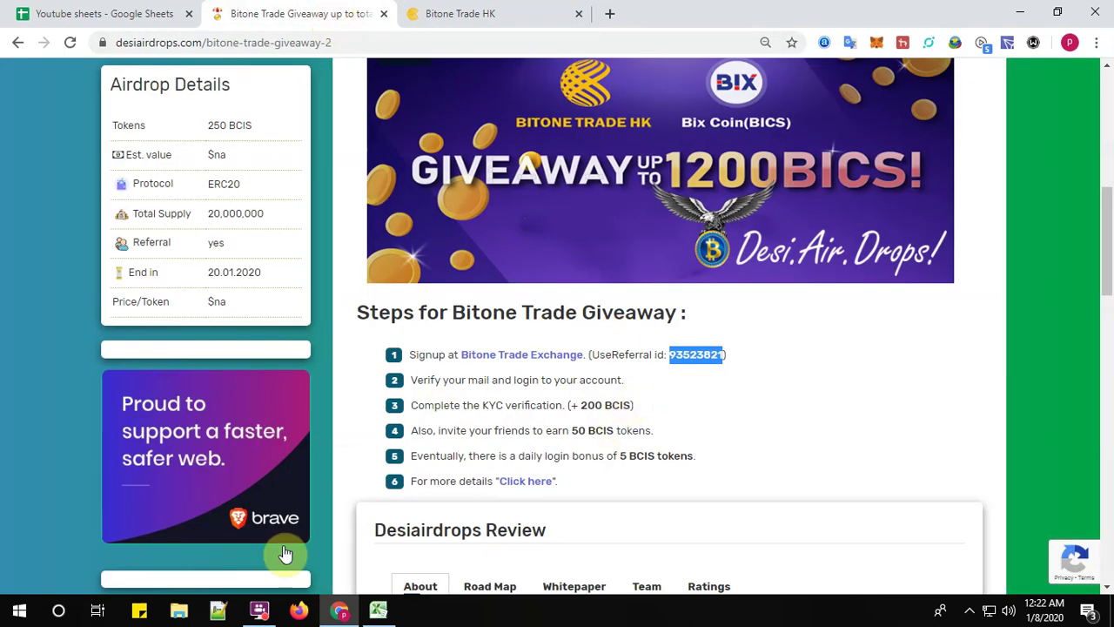
- Switch back to the Bitone Trade HK tab showing the zero-balance Wallet Balances dashboard
{"action": "left_click", "coordinate": [260, 610]}
{"action": "left_click", "coordinate": [457, 214]}
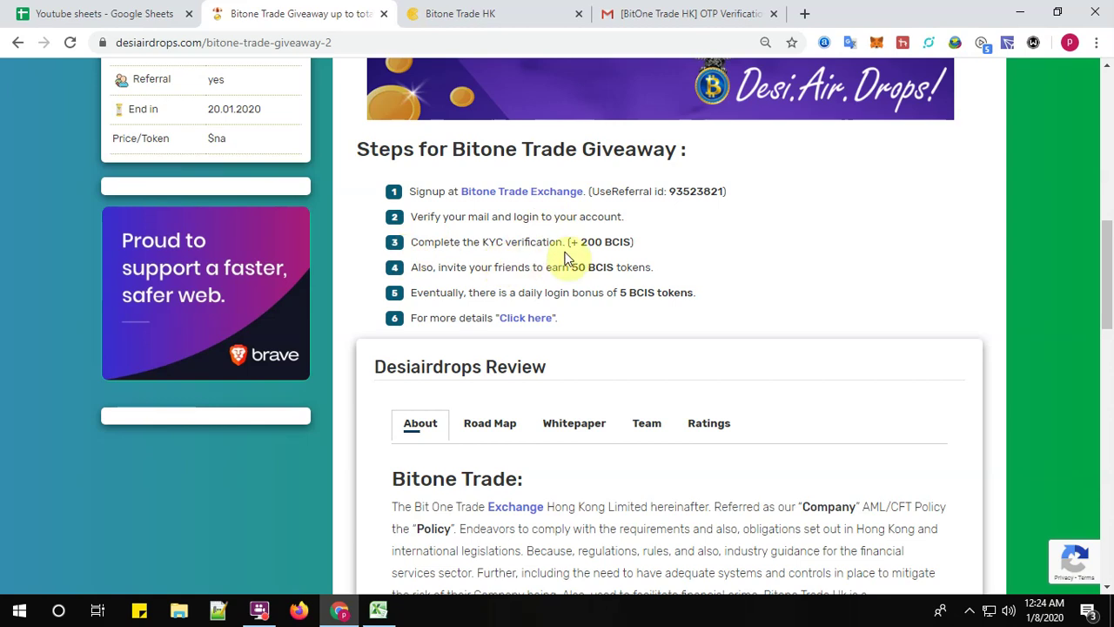
{"action": "left_click", "coordinate": [492, 10]}
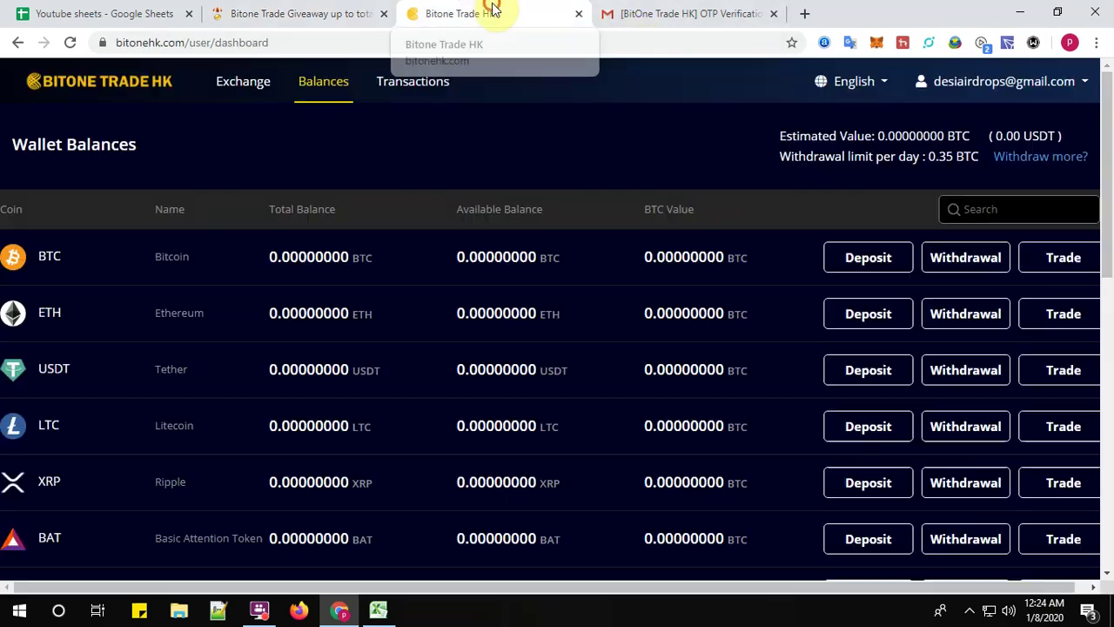
- Open Profile from the account menu, scroll through the empty KYC form, then return to the giveaway tab
{"action": "left_click", "coordinate": [930, 87]}
{"action": "left_click", "coordinate": [956, 122]}
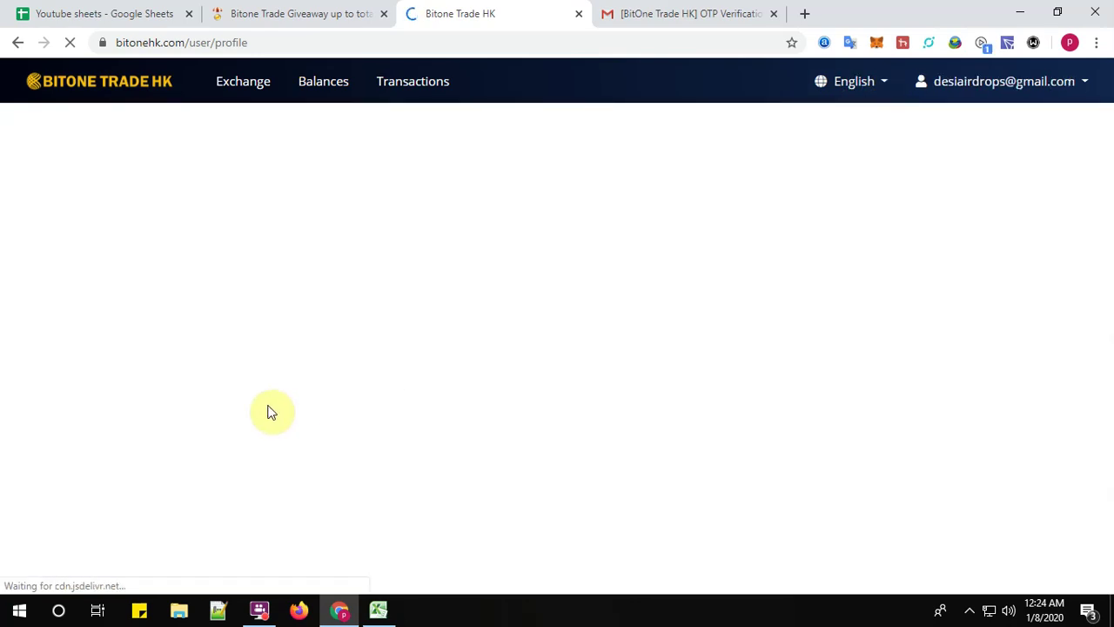
{"action": "scroll", "coordinate": [602, 435], "scroll_direction": "down", "scroll_amount": 2}
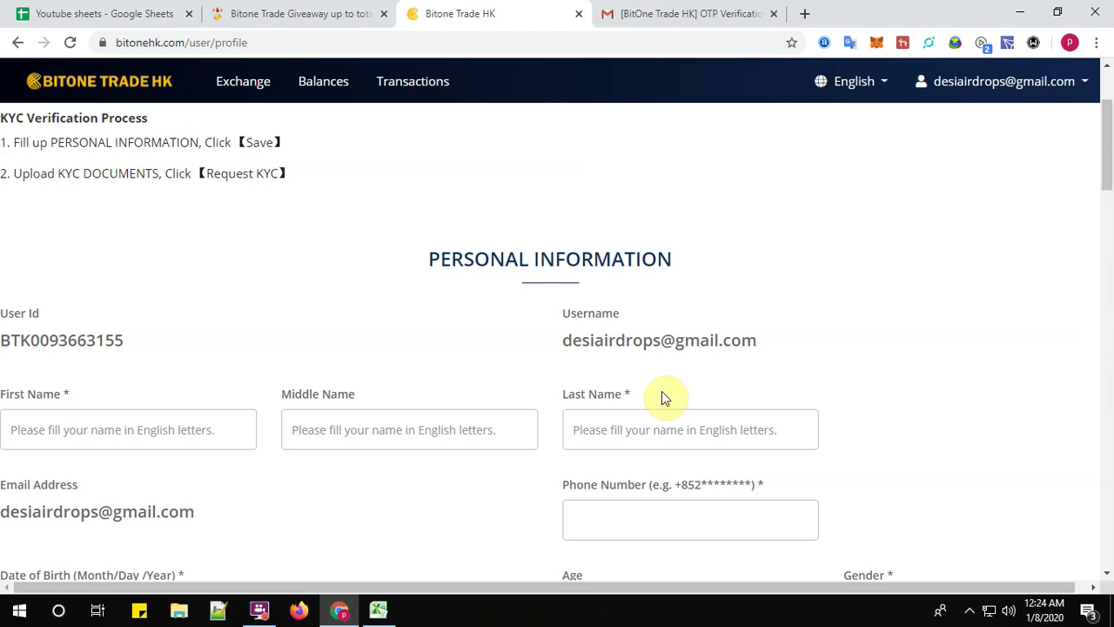
{"action": "scroll", "coordinate": [666, 348], "scroll_direction": "down", "scroll_amount": 10}
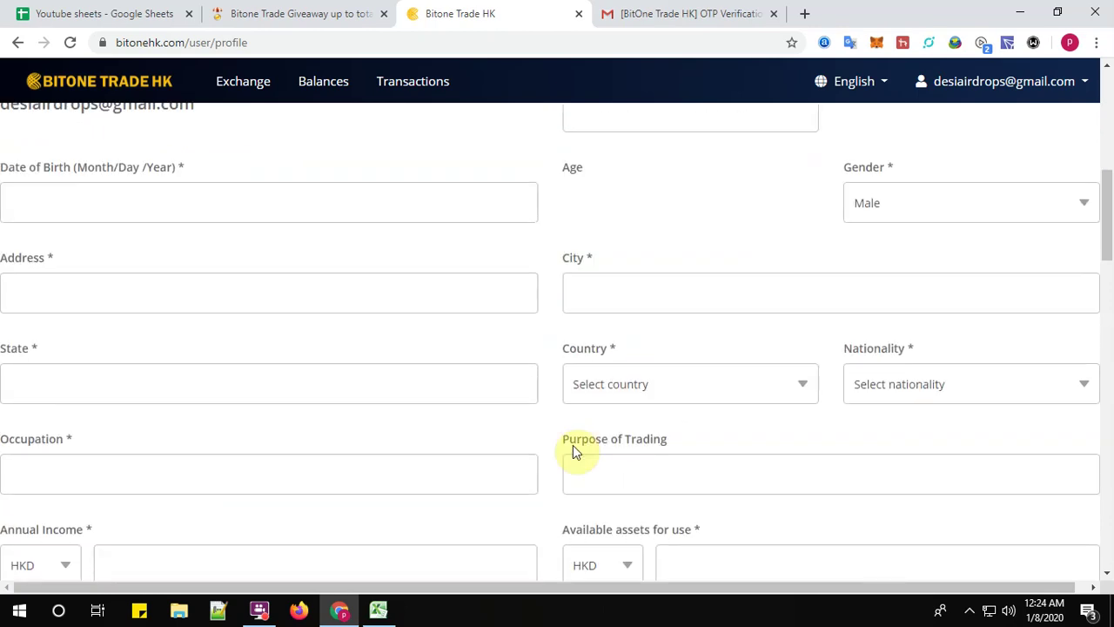
{"action": "scroll", "coordinate": [652, 378], "scroll_direction": "down", "scroll_amount": 4}
{"action": "scroll", "coordinate": [662, 331], "scroll_direction": "up", "scroll_amount": 2}
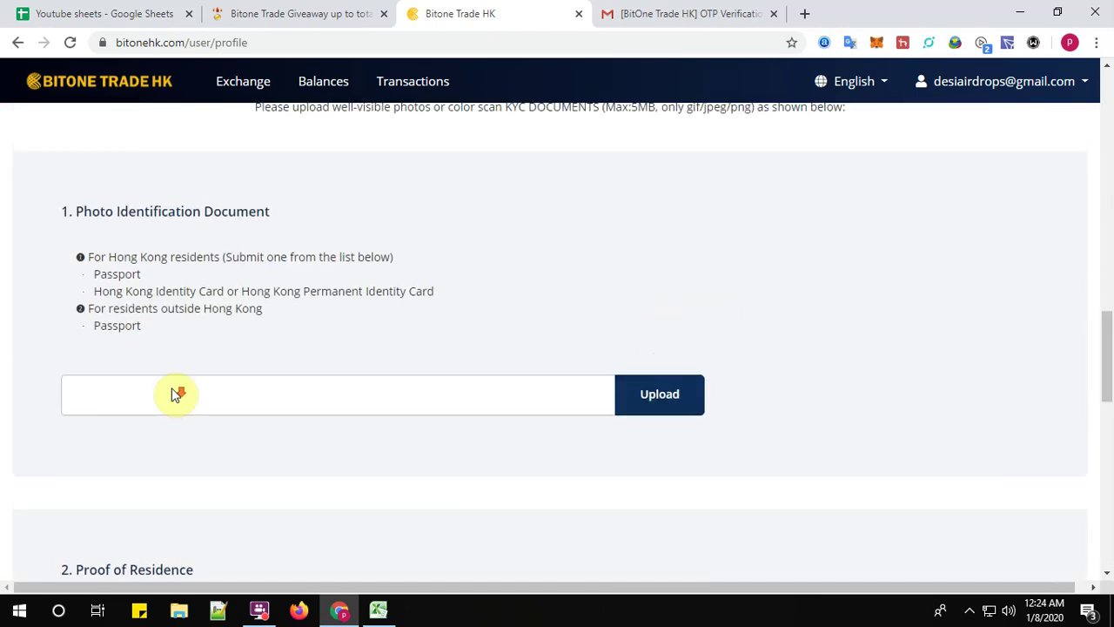
{"action": "scroll", "coordinate": [191, 405], "scroll_direction": "down", "scroll_amount": 2}
{"action": "scroll", "coordinate": [194, 391], "scroll_direction": "down", "scroll_amount": 8}
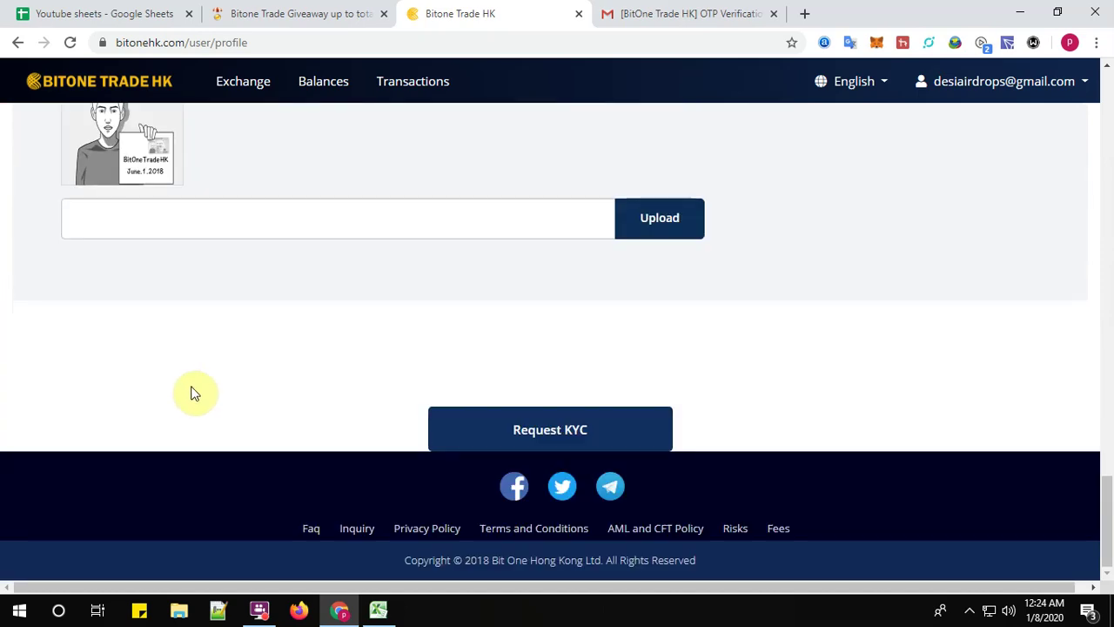
{"action": "left_click", "coordinate": [313, 18]}
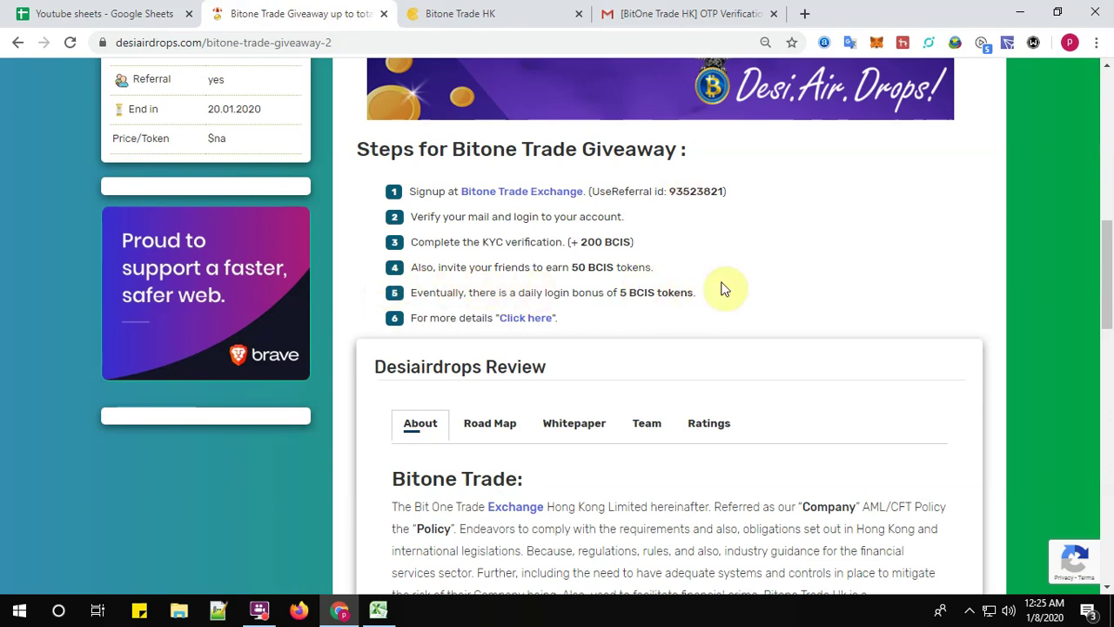
{"action": "left_click", "coordinate": [503, 7]}
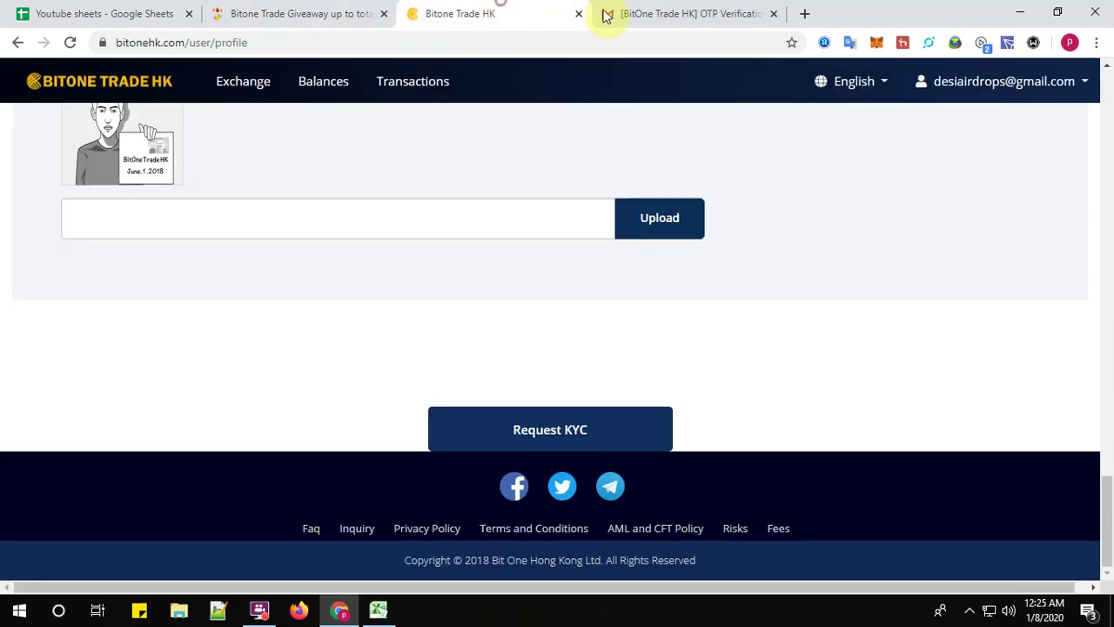
{"action": "left_click", "coordinate": [1085, 87]}
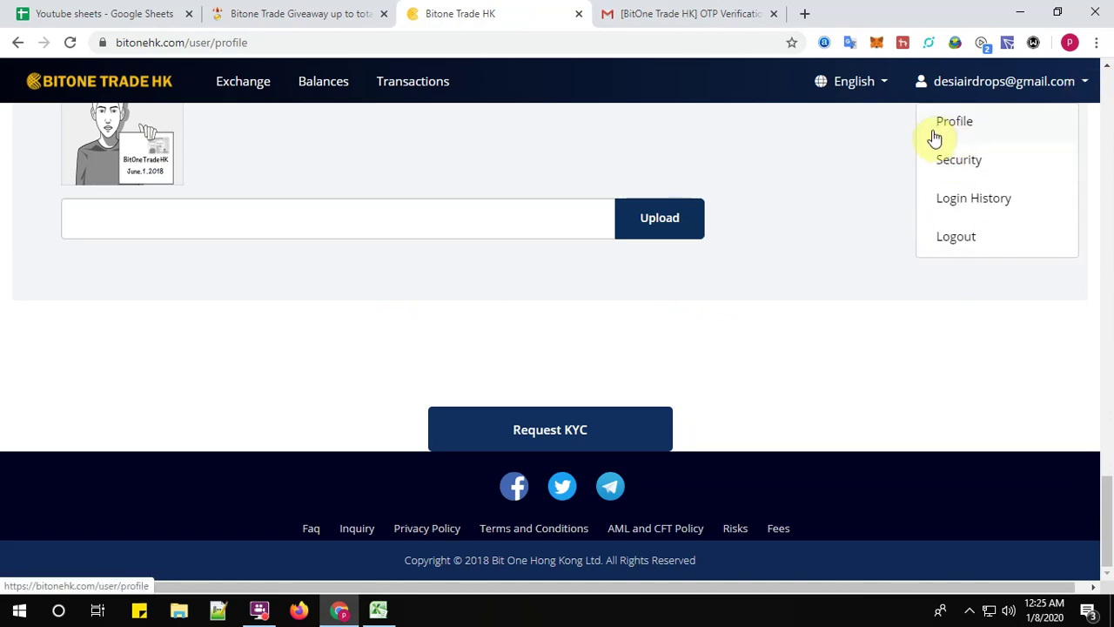
{"action": "left_click", "coordinate": [267, 16]}
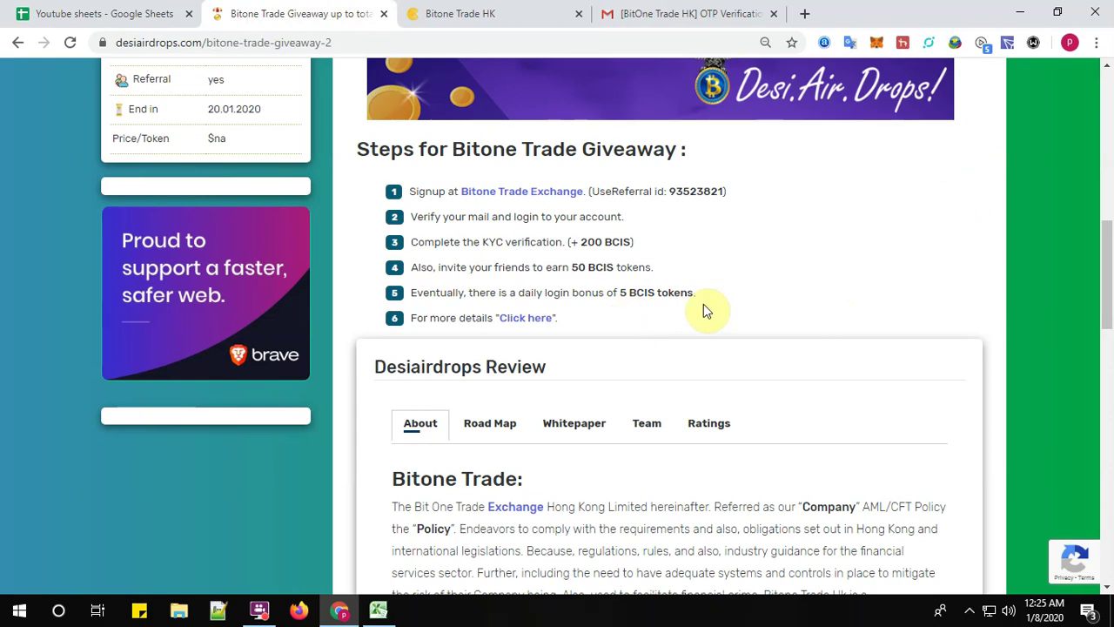
- Scroll through the giveaway steps and the newly opened BICS campaign details page
{"action": "scroll", "coordinate": [703, 304], "scroll_direction": "up", "scroll_amount": 3}
{"action": "scroll", "coordinate": [704, 304], "scroll_direction": "up", "scroll_amount": 4}
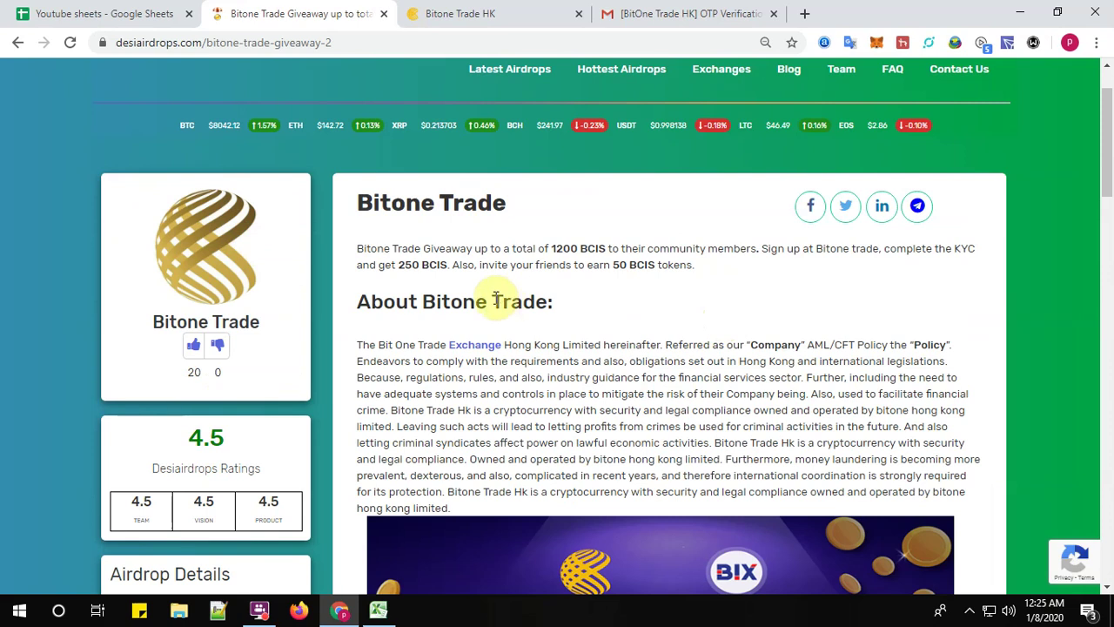
{"action": "scroll", "coordinate": [684, 396], "scroll_direction": "down", "scroll_amount": 5}
{"action": "scroll", "coordinate": [684, 408], "scroll_direction": "down", "scroll_amount": 1}
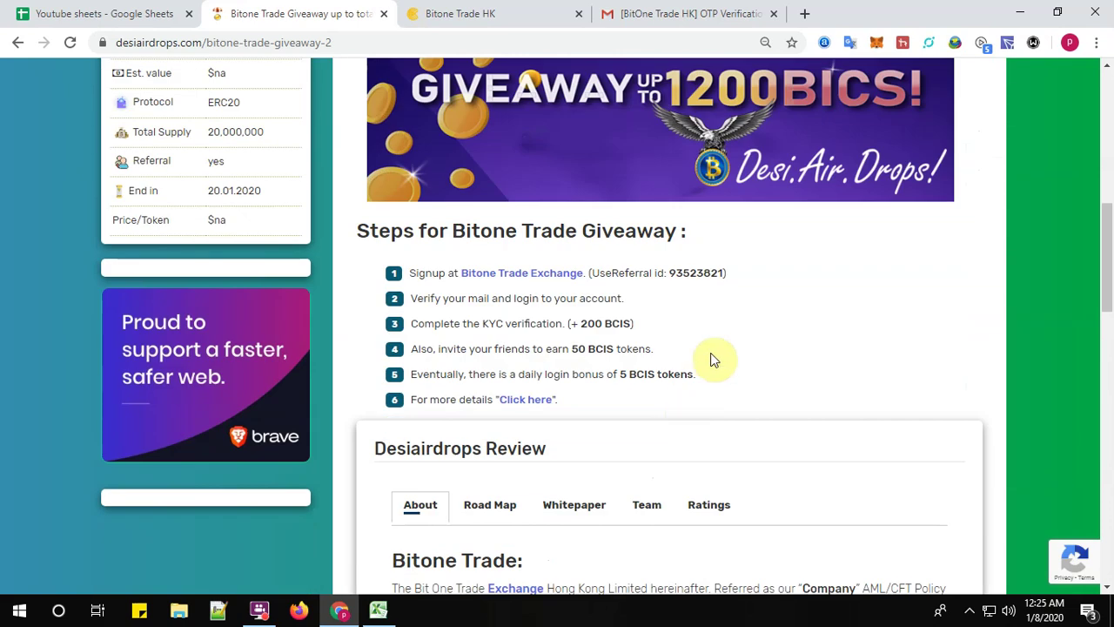
{"action": "scroll", "coordinate": [389, 257], "scroll_direction": "down", "scroll_amount": 2}
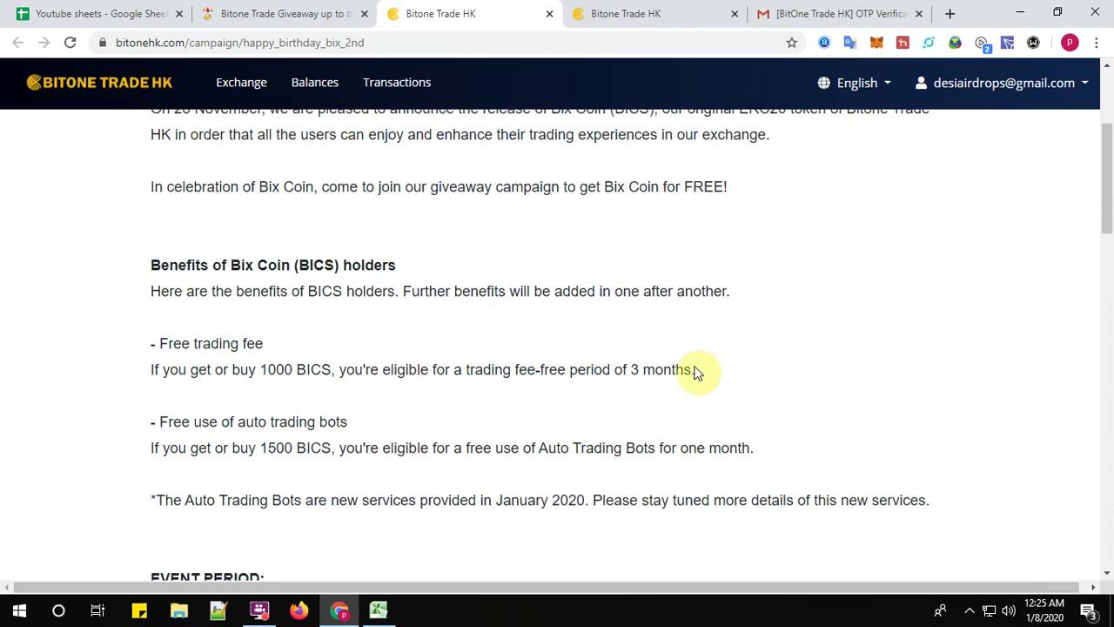
- Return to the Bitone Trade giveaway tab and scroll down to the sharing links and comment form
{"action": "left_click", "coordinate": [306, 20]}
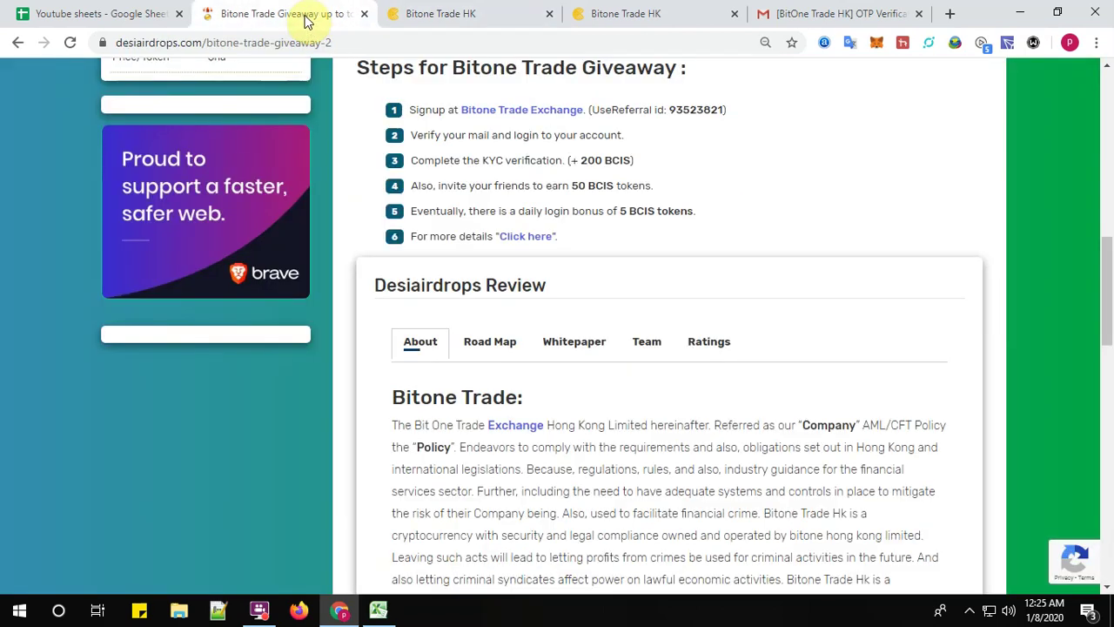
{"action": "scroll", "coordinate": [612, 438], "scroll_direction": "down", "scroll_amount": 1}
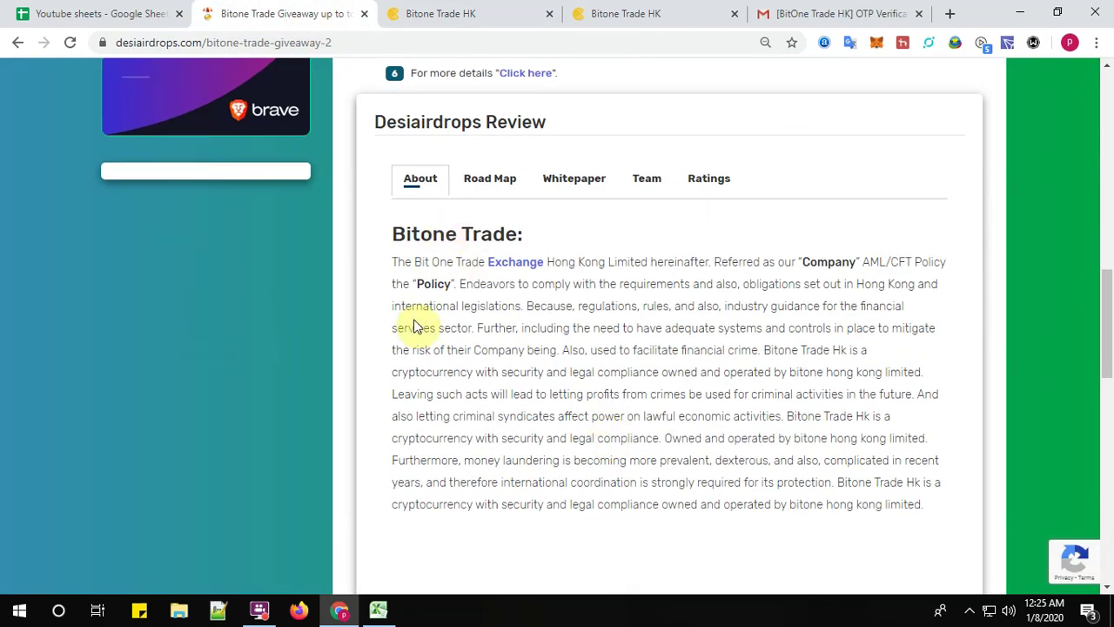
{"action": "scroll", "coordinate": [423, 304], "scroll_direction": "down", "scroll_amount": 2}
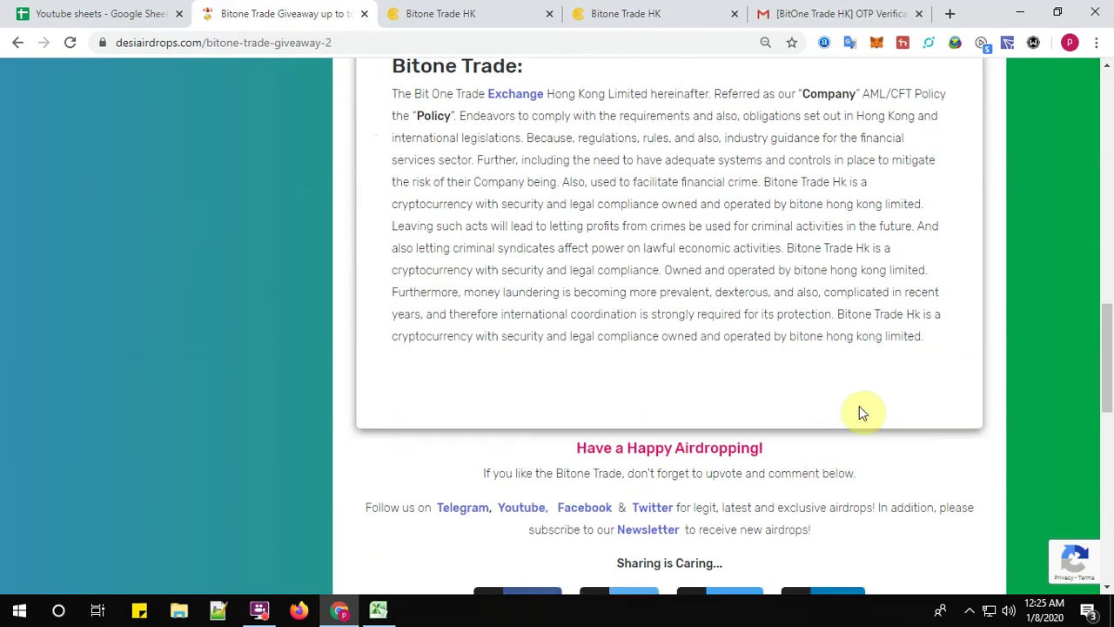
{"action": "scroll", "coordinate": [859, 409], "scroll_direction": "down", "scroll_amount": 2}
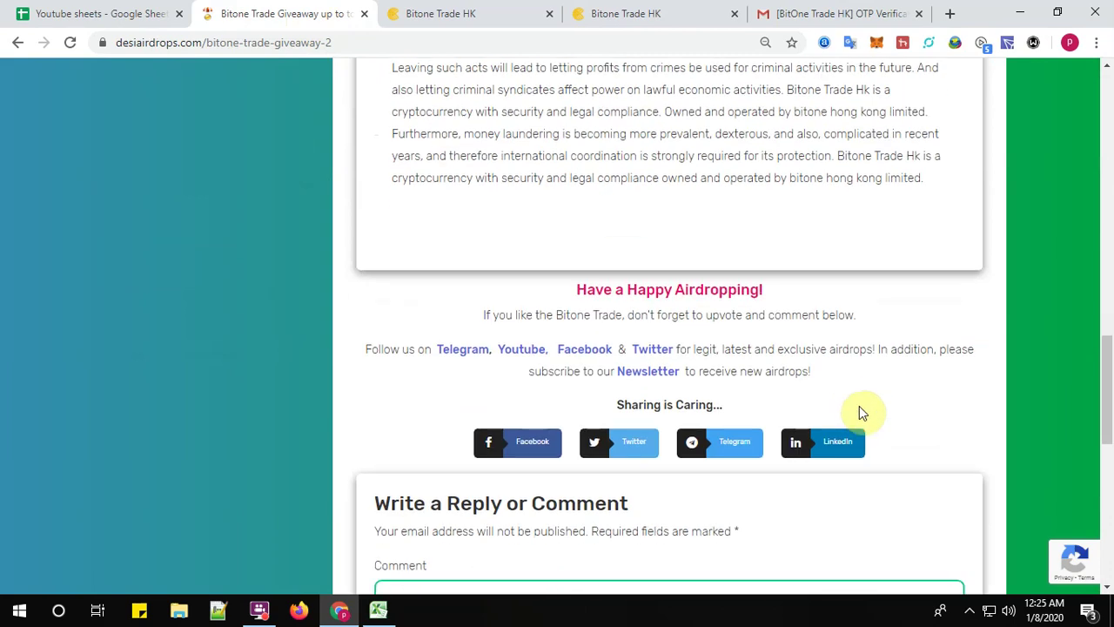